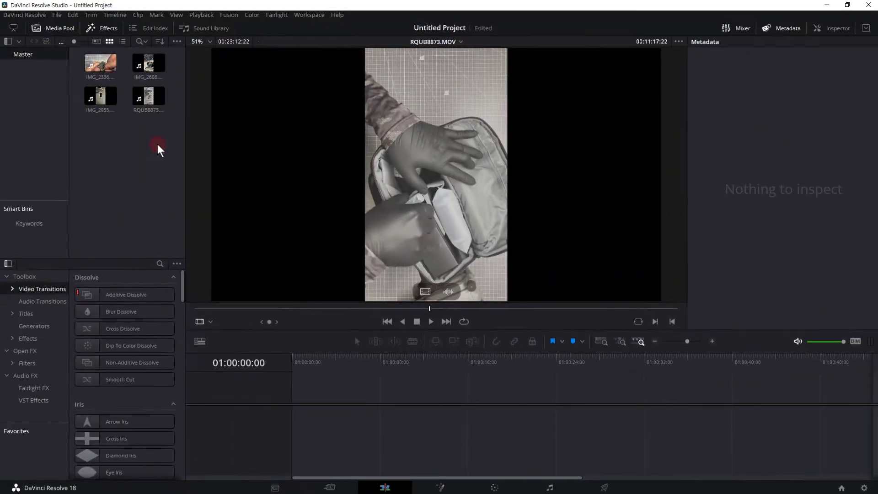
- Load IMG_2955 into the viewer and check the 1920 x 1080 HD, 24 fps project settings, unchanged
{"action": "left_click", "coordinate": [173, 151]}
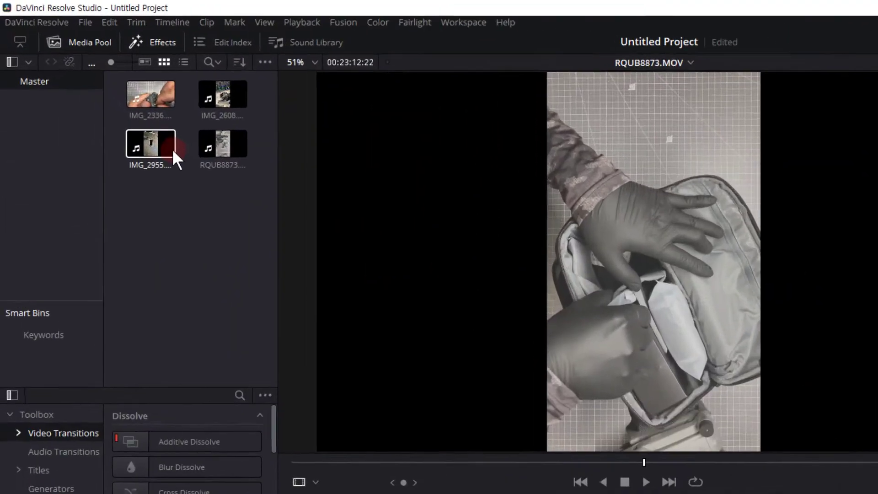
{"action": "double_click", "coordinate": [170, 164]}
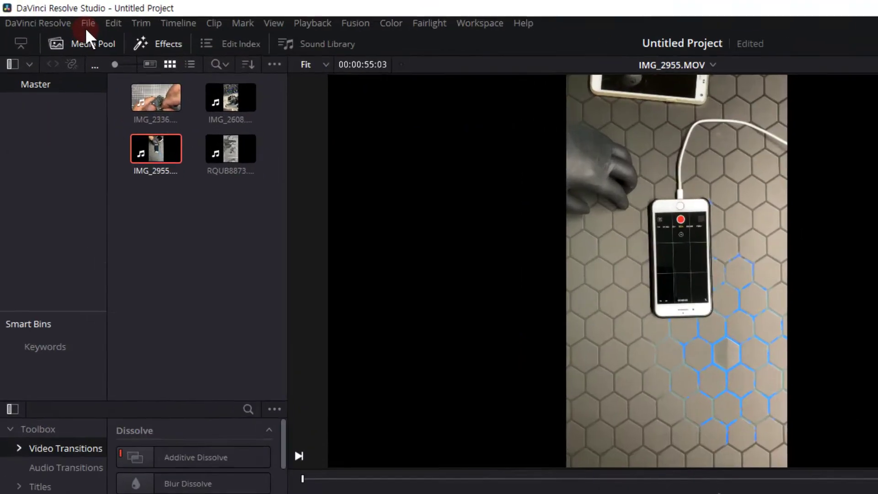
{"action": "left_click", "coordinate": [87, 28]}
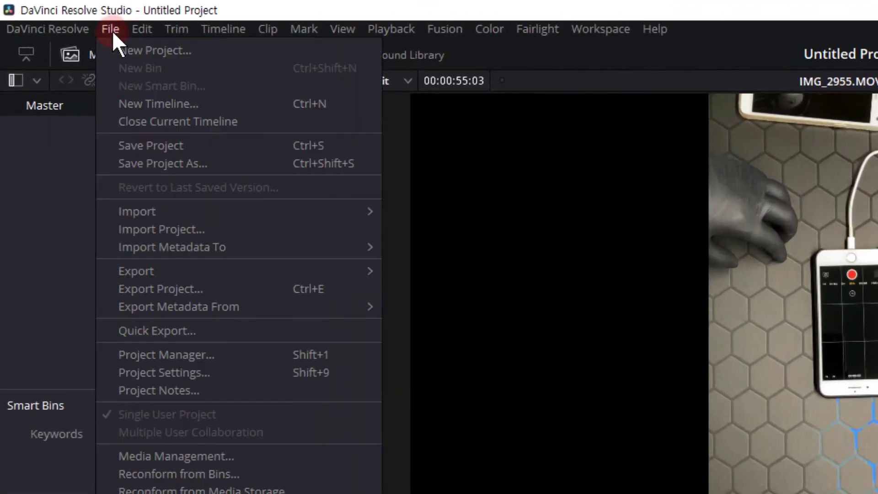
{"action": "left_click", "coordinate": [207, 379]}
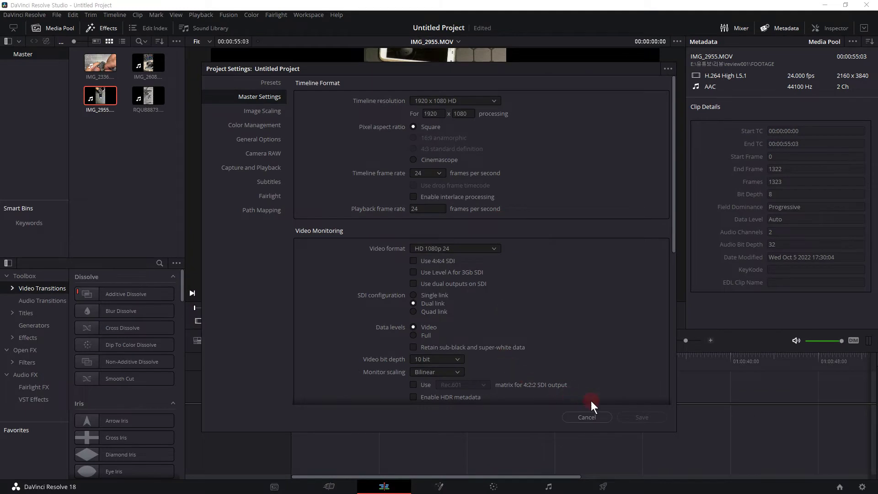
{"action": "left_click", "coordinate": [589, 414]}
- Start a new timeline from the Media Pool and name it 'Timeline 1'
{"action": "right_click", "coordinate": [156, 140]}
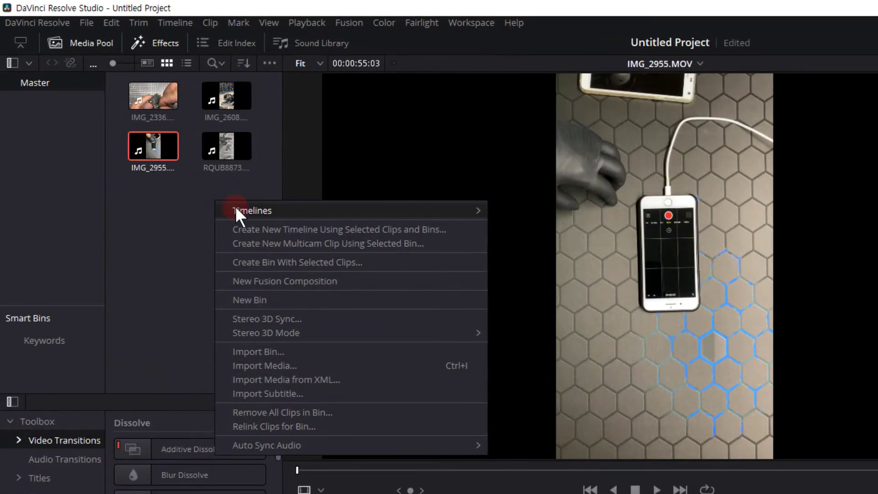
{"action": "mouse_move", "coordinate": [240, 208]}
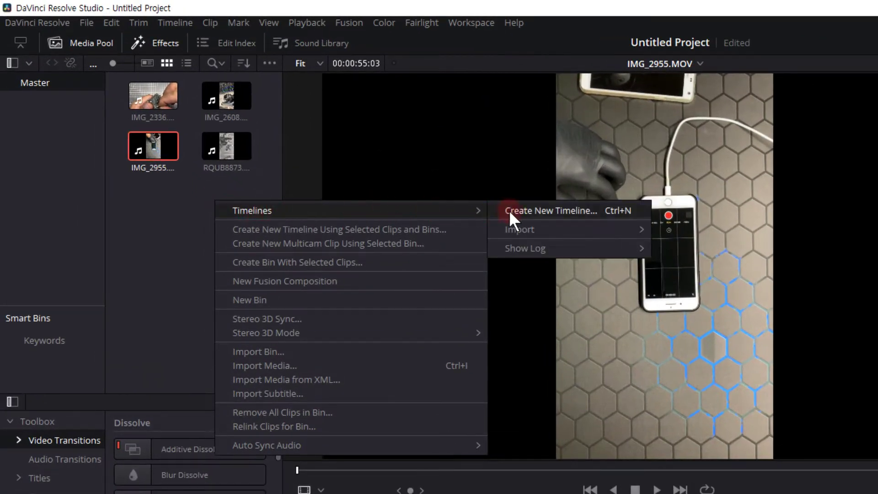
{"action": "left_click", "coordinate": [525, 212]}
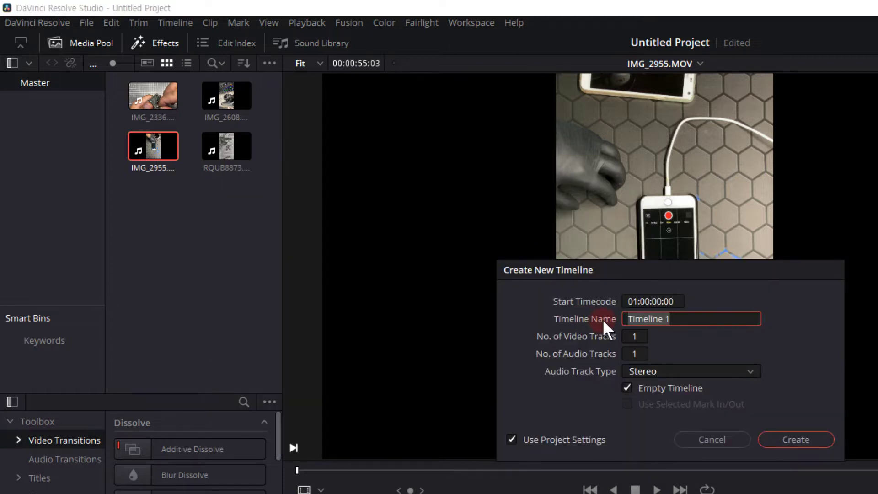
{"action": "left_click", "coordinate": [666, 320]}
{"action": "key", "text": "BackSpace"}
{"action": "type", "text": "1"}
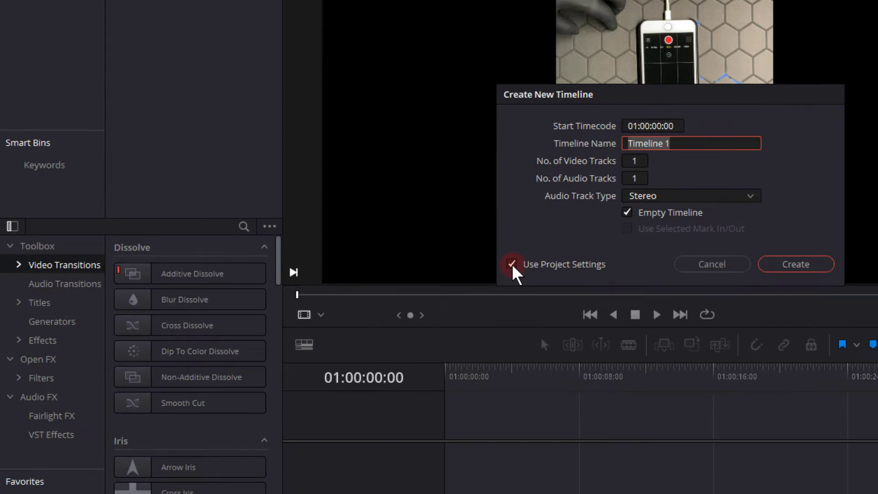
- Give the timeline its own 3840 x 2160 Ultra HD format instead of project settings, and create it
{"action": "left_click", "coordinate": [512, 265]}
{"action": "left_click", "coordinate": [628, 126]}
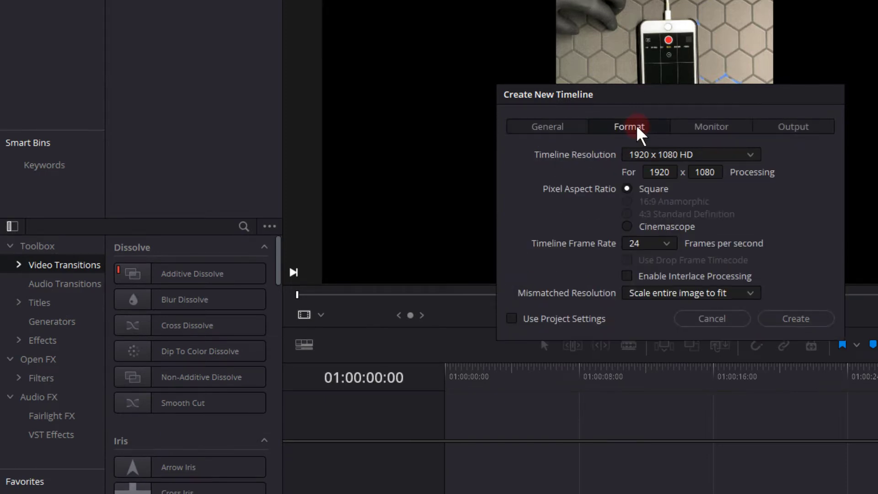
{"action": "left_click", "coordinate": [748, 156]}
{"action": "scroll", "coordinate": [728, 211], "scroll_direction": "down", "scroll_amount": 3}
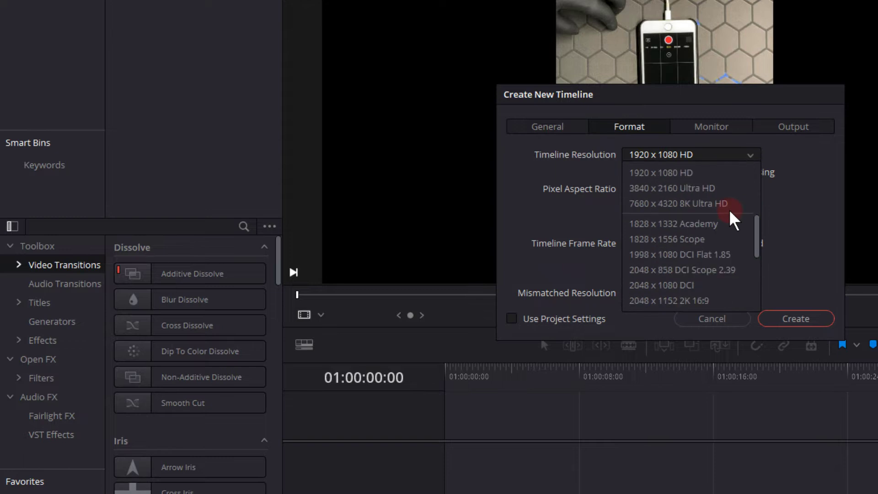
{"action": "left_click", "coordinate": [704, 192]}
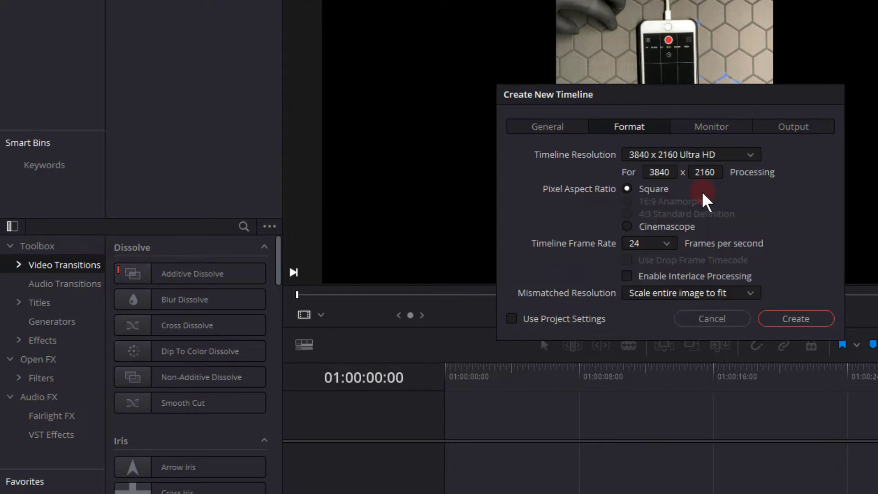
{"action": "left_click", "coordinate": [789, 316]}
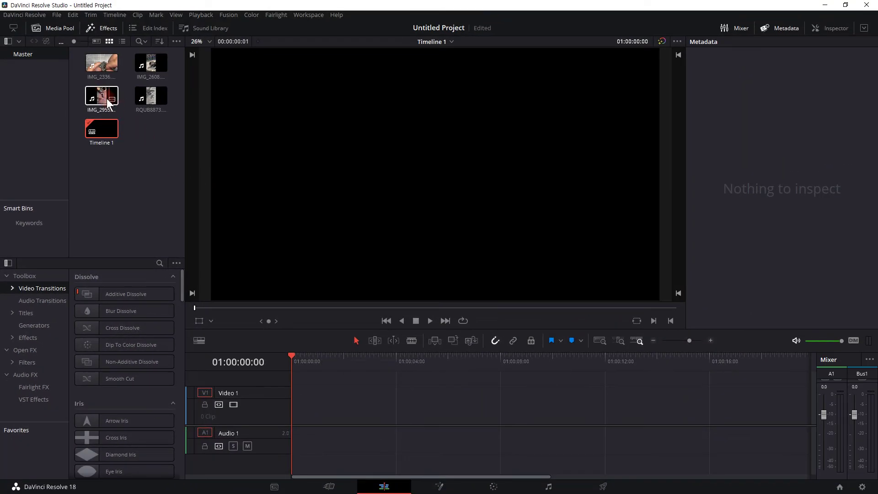
- Place IMG_2955 on Timeline 1 and set its Rotation Angle to 90
{"action": "mouse_move", "coordinate": [102, 97]}
{"action": "left_mouse_down"}
{"action": "mouse_move", "coordinate": [346, 398]}
{"action": "mouse_move", "coordinate": [307, 397]}
{"action": "left_mouse_up"}
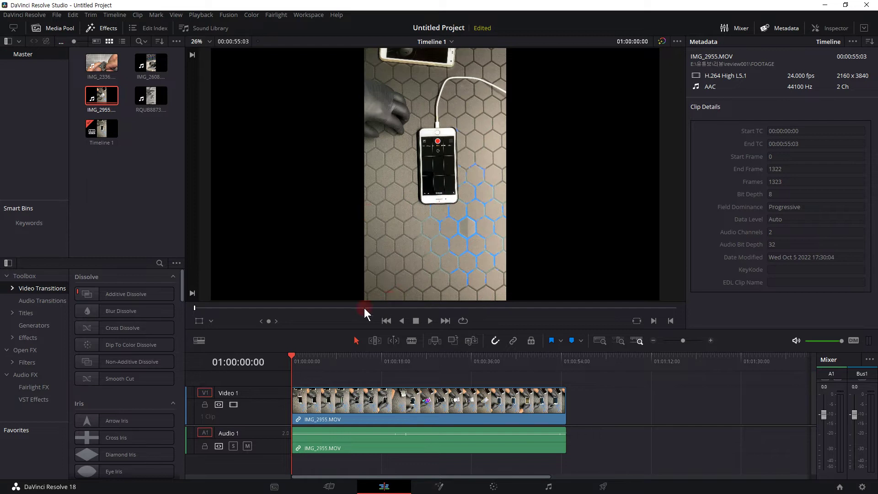
{"action": "mouse_move", "coordinate": [365, 309]}
{"action": "left_mouse_down"}
{"action": "mouse_move", "coordinate": [530, 309]}
{"action": "mouse_move", "coordinate": [487, 308]}
{"action": "left_mouse_up"}
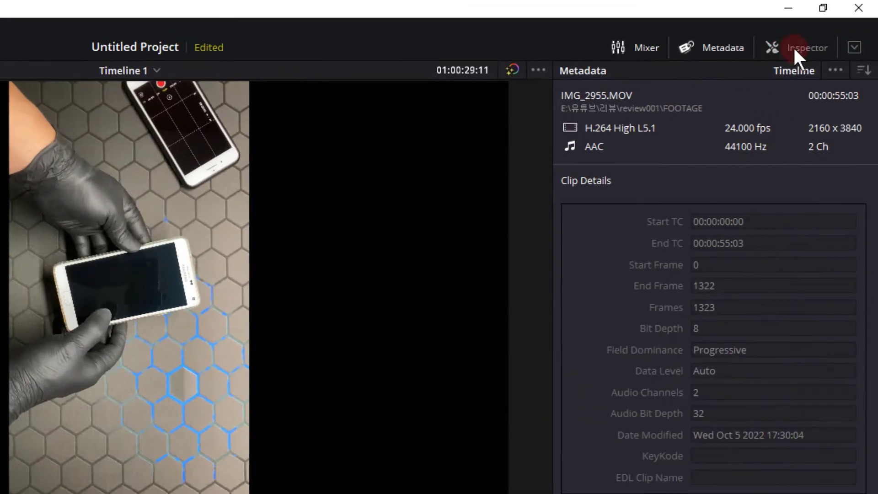
{"action": "left_click", "coordinate": [794, 54]}
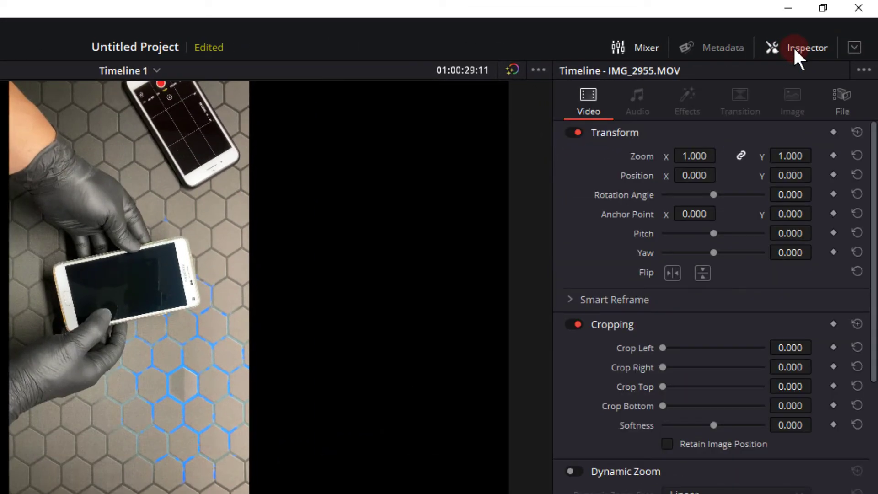
{"action": "left_click", "coordinate": [771, 195]}
{"action": "type", "text": "90"}
{"action": "key", "text": "Return"}
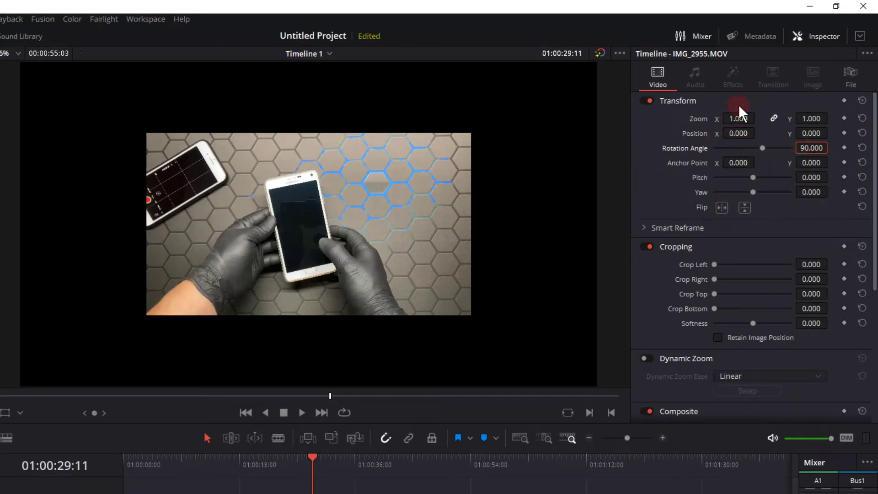
- Try a 1.780 zoom on the clip, then reset the zoom to 1.000
{"action": "left_click", "coordinate": [738, 118]}
{"action": "double_click", "coordinate": [738, 118]}
{"action": "type", "text": "1"}
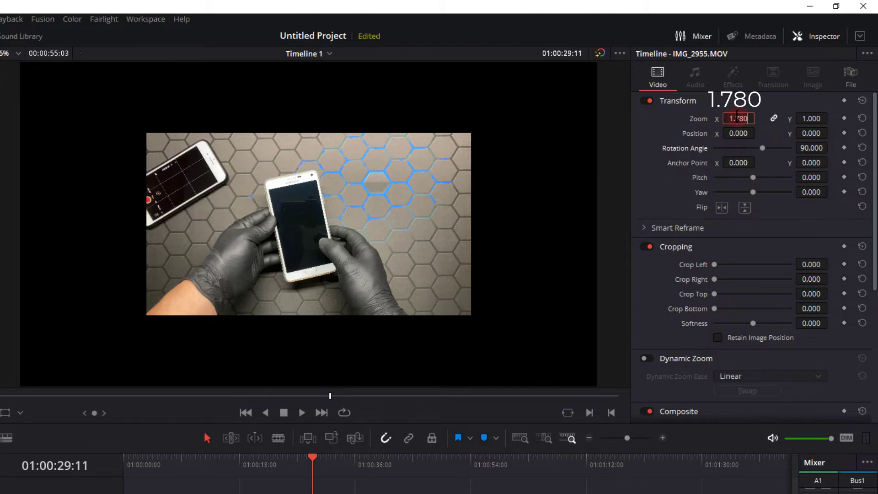
{"action": "key", "text": "Return"}
{"action": "left_click", "coordinate": [521, 242]}
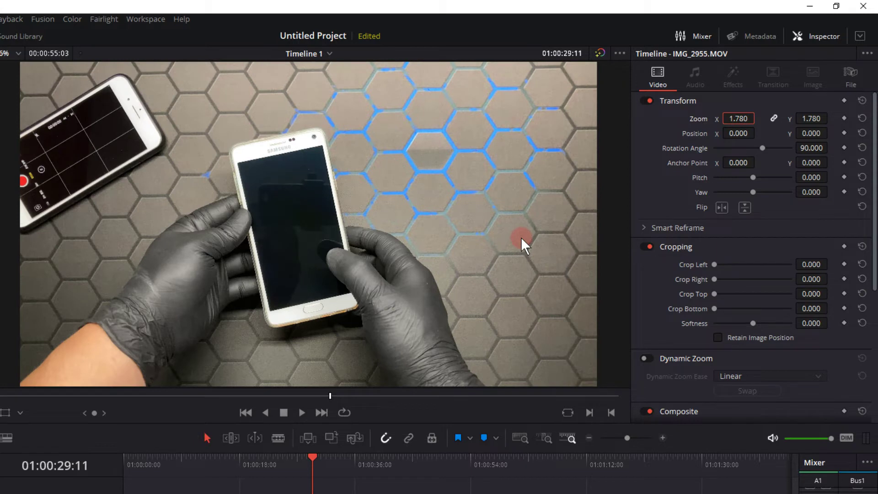
{"action": "double_click", "coordinate": [698, 118]}
{"action": "left_click_drag", "start_coordinate": [873, 267], "coordinate": [701, 351]}
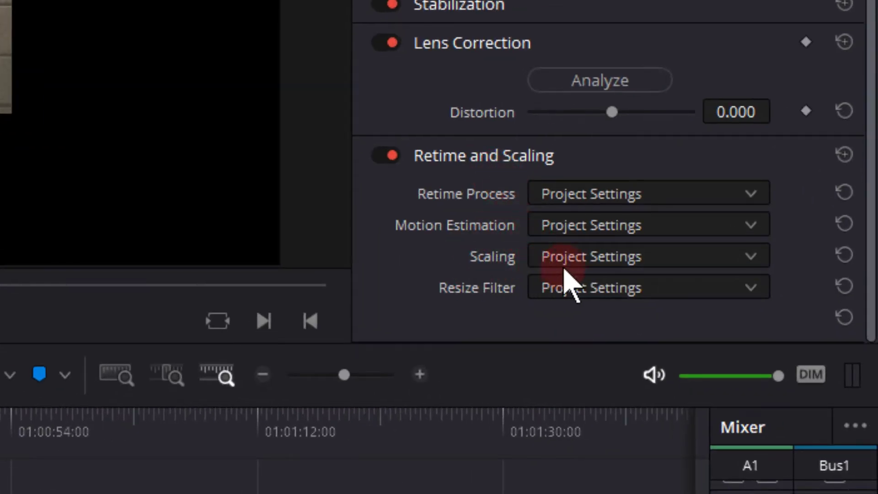
- Set the rotated clip's Scaling to Crop so it fills the frame
{"action": "left_click", "coordinate": [750, 257]}
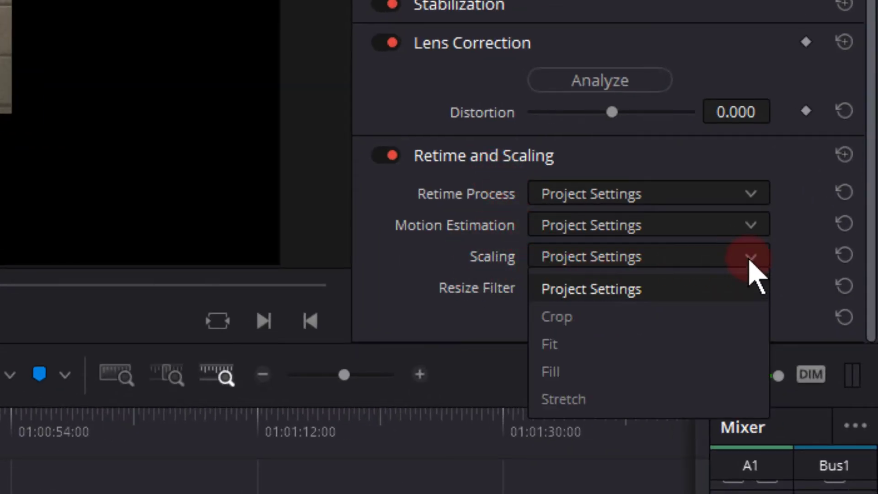
{"action": "left_click", "coordinate": [657, 322]}
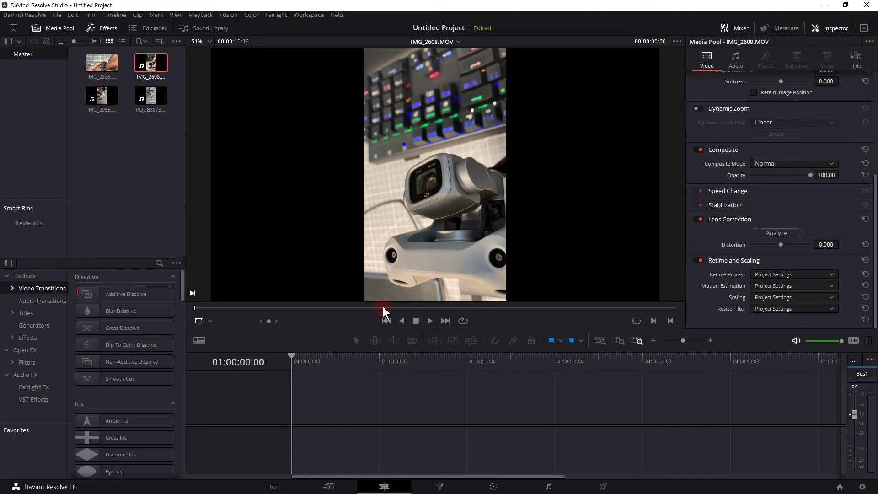
{"action": "left_click", "coordinate": [484, 308]}
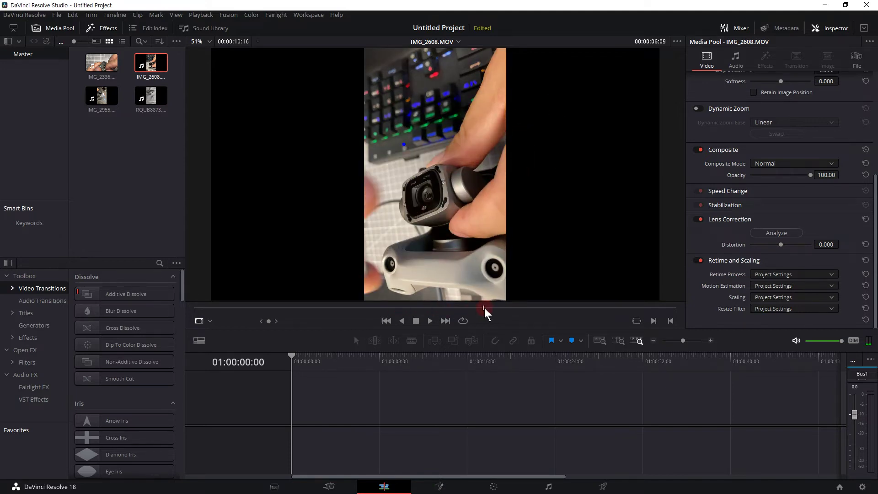
{"action": "left_click_drag", "start_coordinate": [483, 308], "coordinate": [481, 309]}
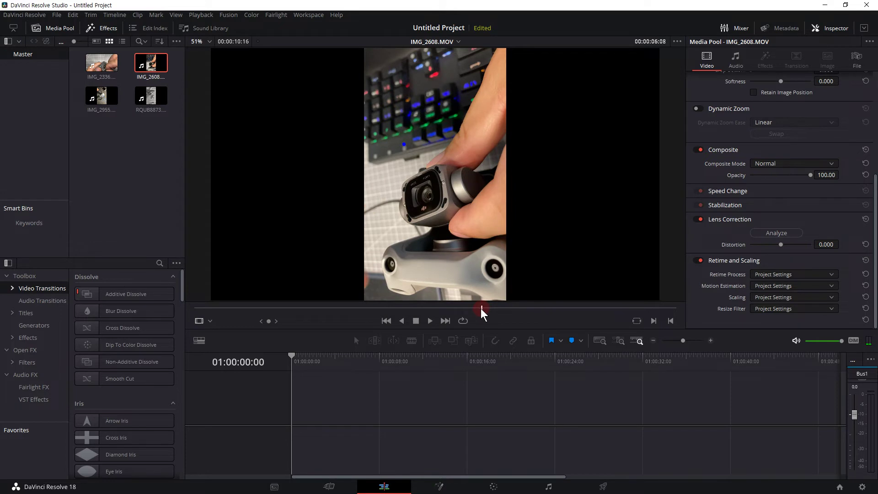
{"action": "mouse_move", "coordinate": [535, 210]}
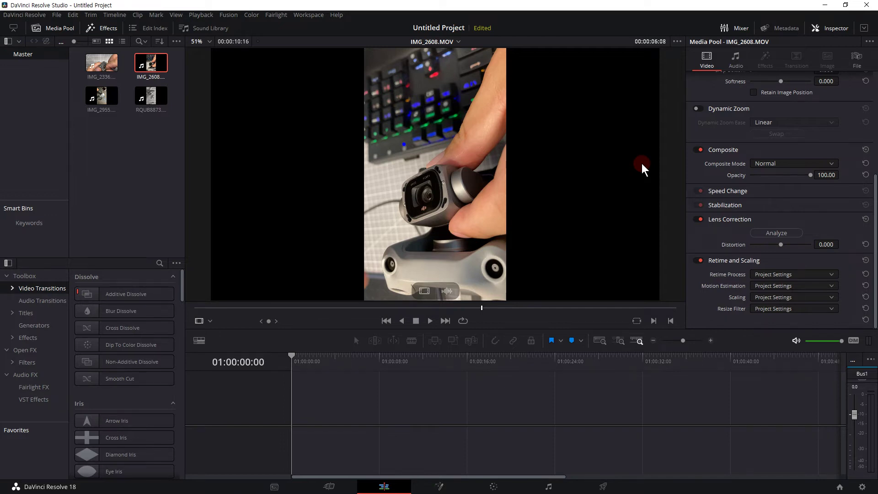
- Create another timeline using its own 3840 x 2160 Ultra HD resolution rather than project settings
{"action": "right_click", "coordinate": [109, 143]}
{"action": "left_click", "coordinate": [316, 147]}
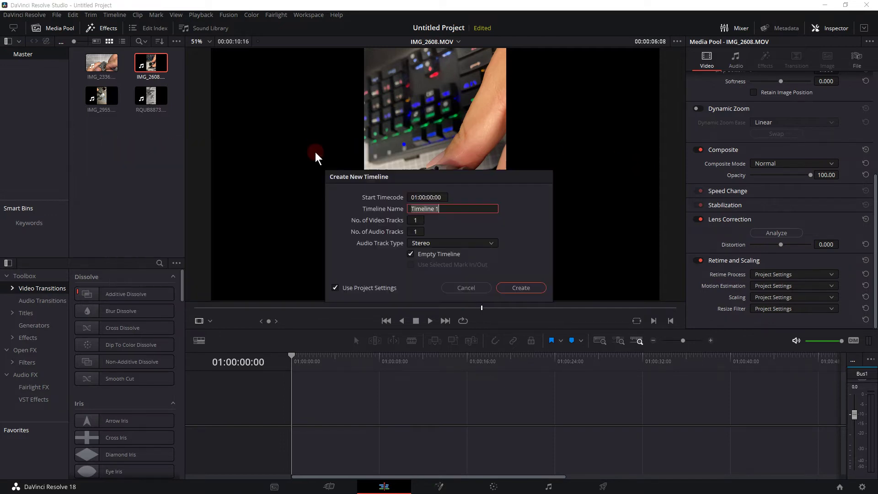
{"action": "left_click", "coordinate": [336, 287]}
{"action": "left_click", "coordinate": [485, 215]}
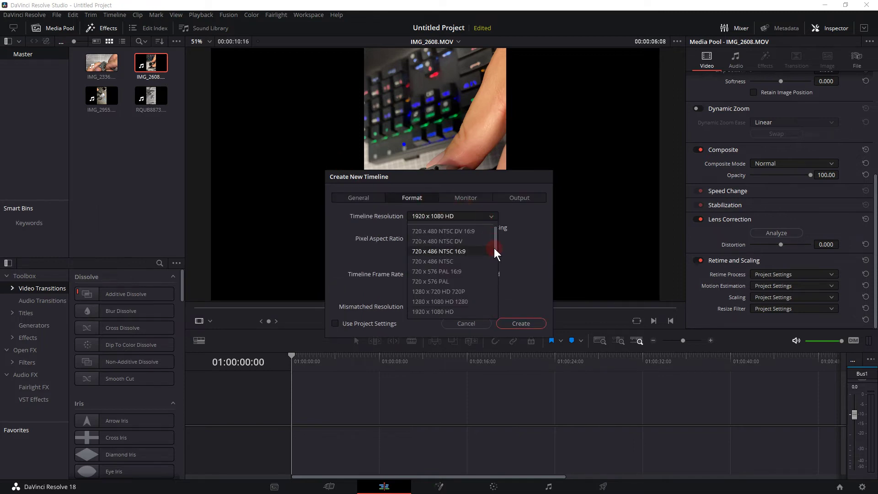
{"action": "left_click_drag", "start_coordinate": [492, 251], "coordinate": [492, 265]}
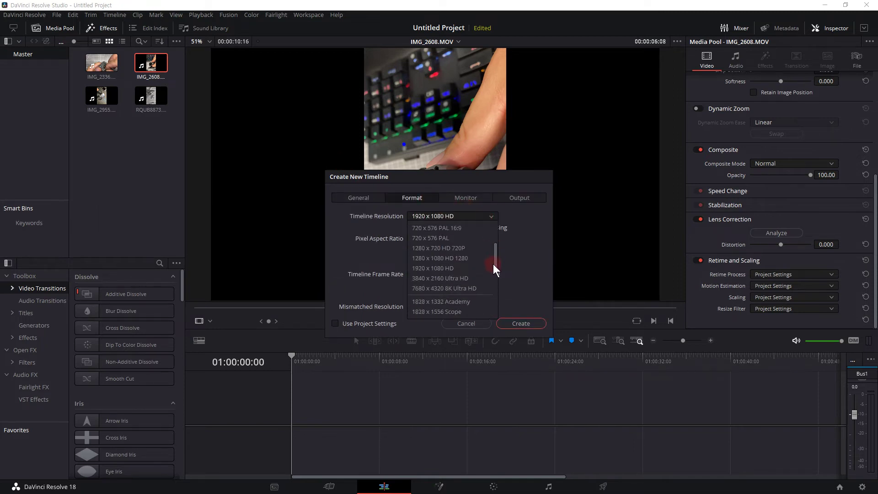
{"action": "left_click", "coordinate": [465, 277]}
{"action": "key", "text": "Return"}
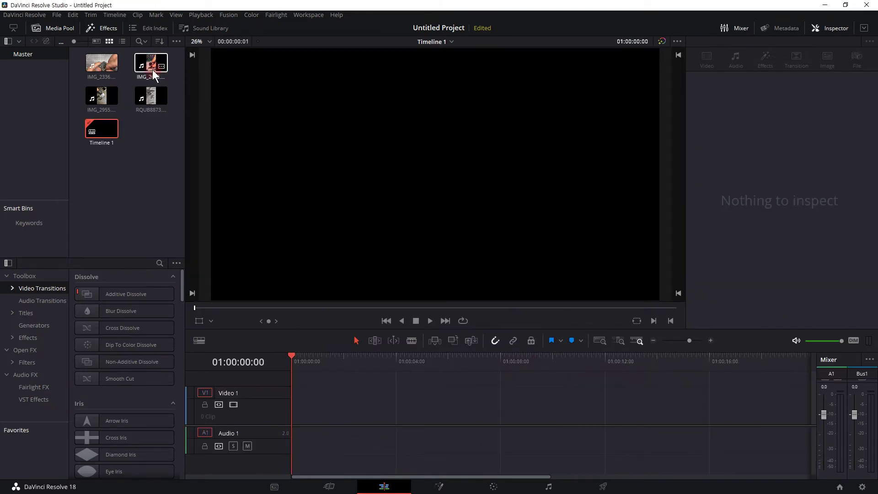
- Drop IMG_2608 onto Video 1 of the empty timeline and move the playhead later
{"action": "left_click_drag", "start_coordinate": [153, 75], "coordinate": [320, 402]}
{"action": "left_click_drag", "start_coordinate": [355, 306], "coordinate": [298, 308]}
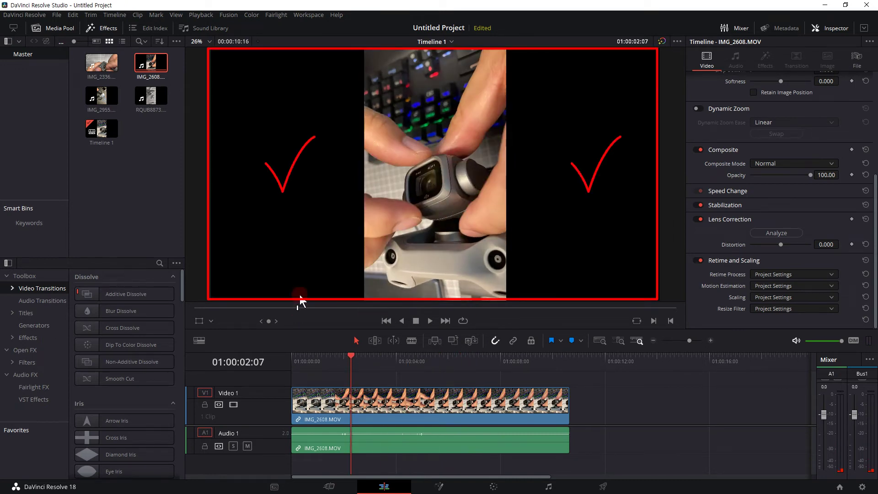
{"action": "left_click", "coordinate": [494, 308]}
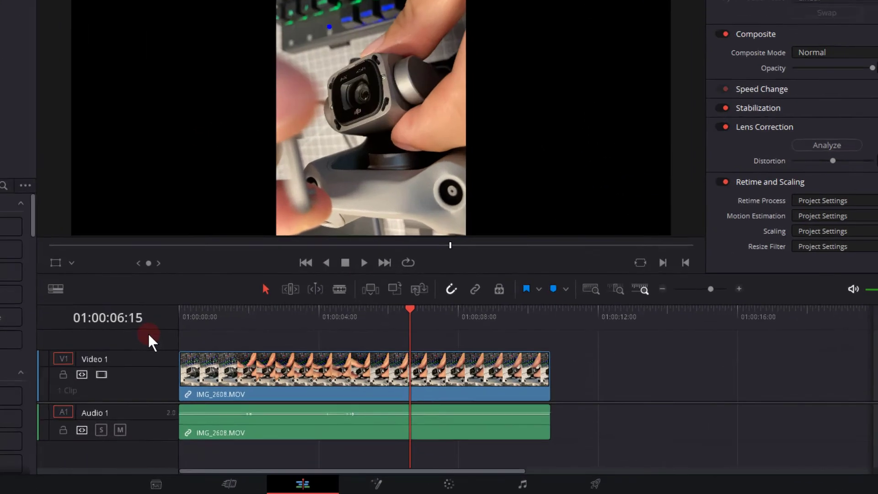
- Add a Video 2 track, move IMG_2608 up onto it, and Alt-copy it back to Video 1
{"action": "right_click", "coordinate": [149, 336]}
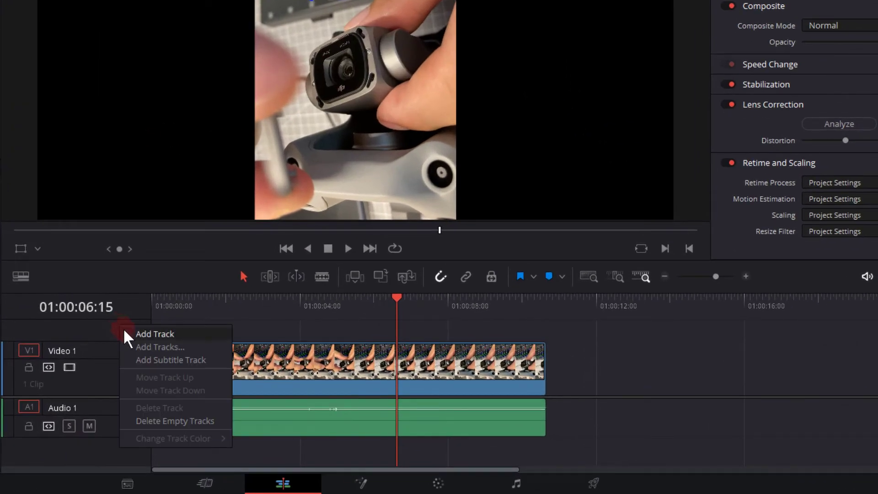
{"action": "left_click", "coordinate": [154, 335]}
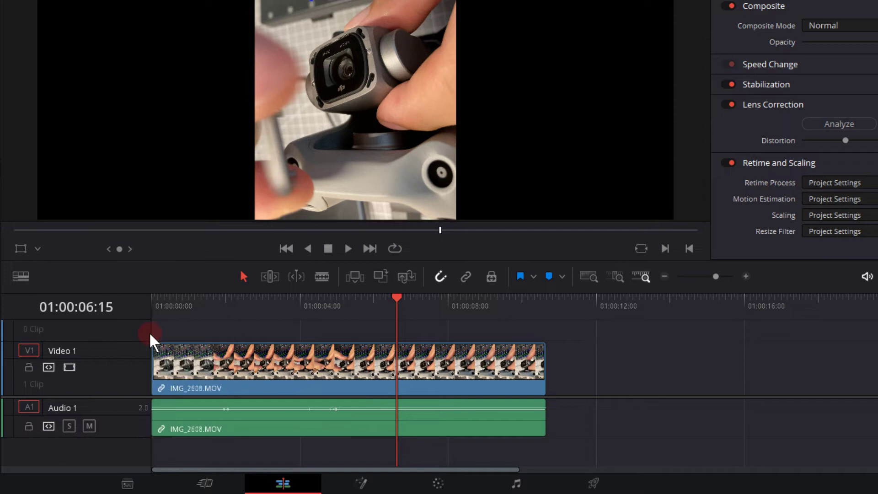
{"action": "left_click", "coordinate": [277, 324]}
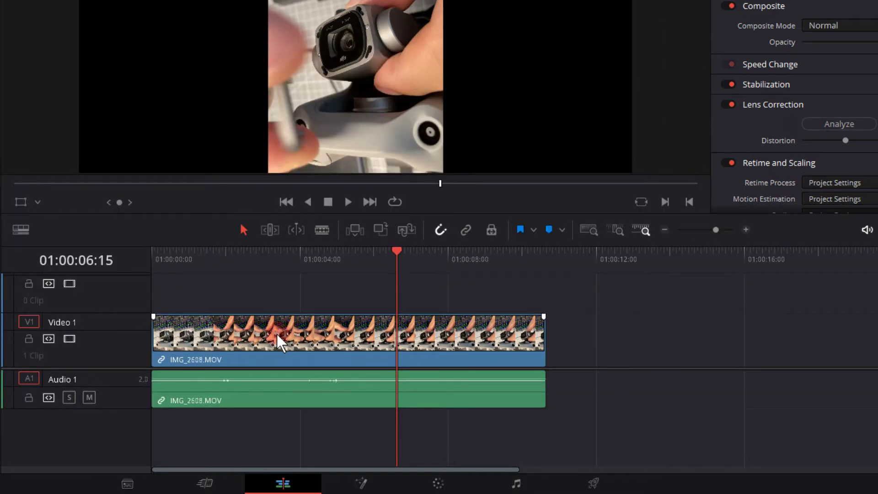
{"action": "left_click_drag", "start_coordinate": [276, 333], "coordinate": [275, 294]}
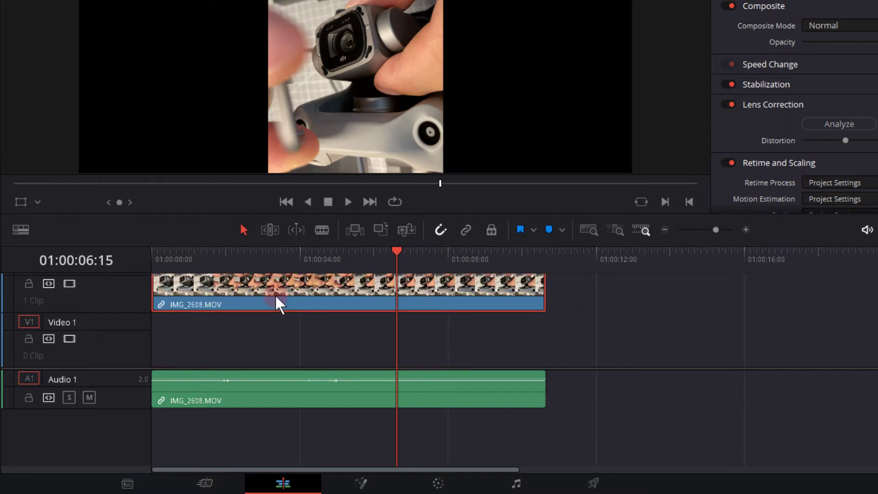
{"action": "key", "text": "alt"}
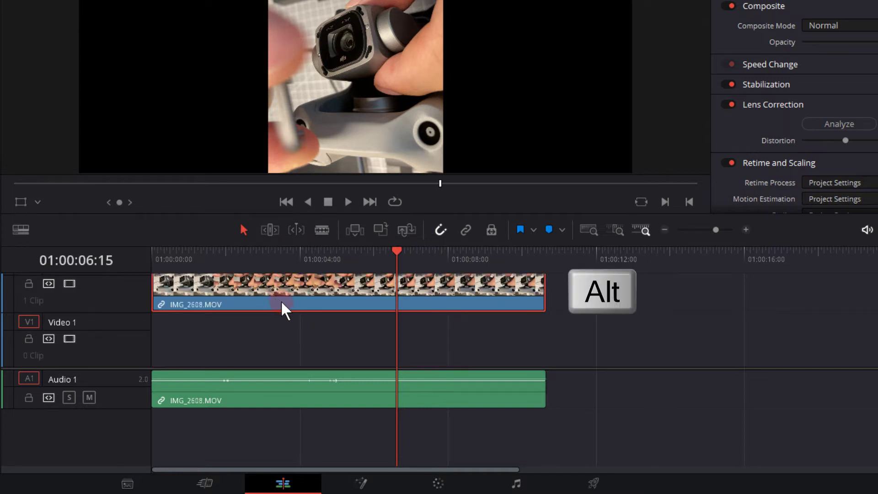
{"action": "left_click_drag", "start_coordinate": [282, 302], "coordinate": [279, 330]}
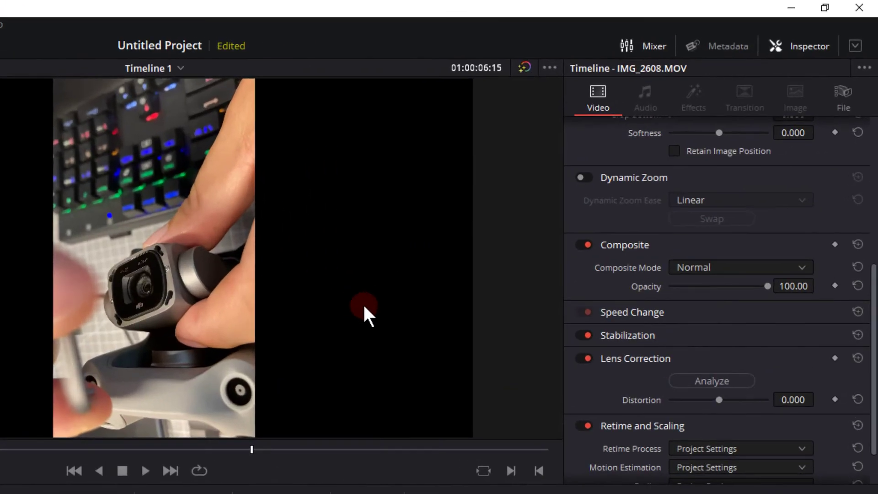
- Zoom the Video 1 copy to 3.250 and apply Gaussian Blur from Open FX Filters to it
{"action": "left_click_drag", "start_coordinate": [869, 333], "coordinate": [871, 188]}
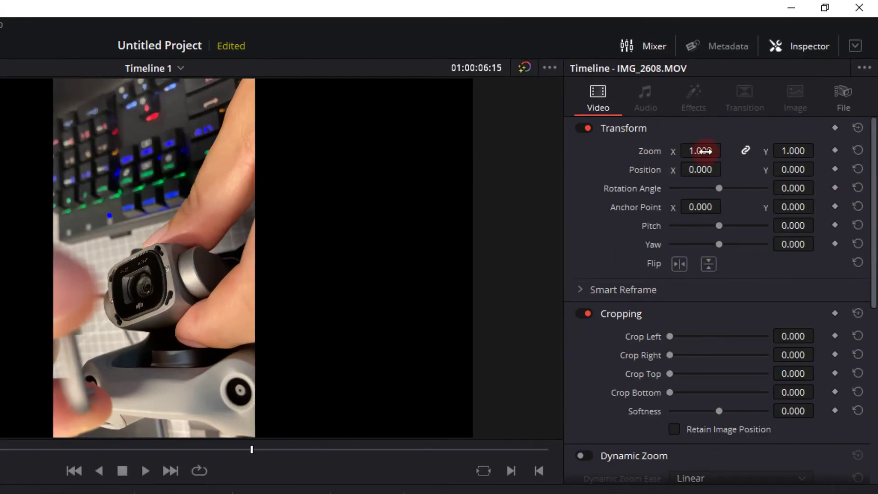
{"action": "left_click_drag", "start_coordinate": [704, 151], "coordinate": [749, 151]}
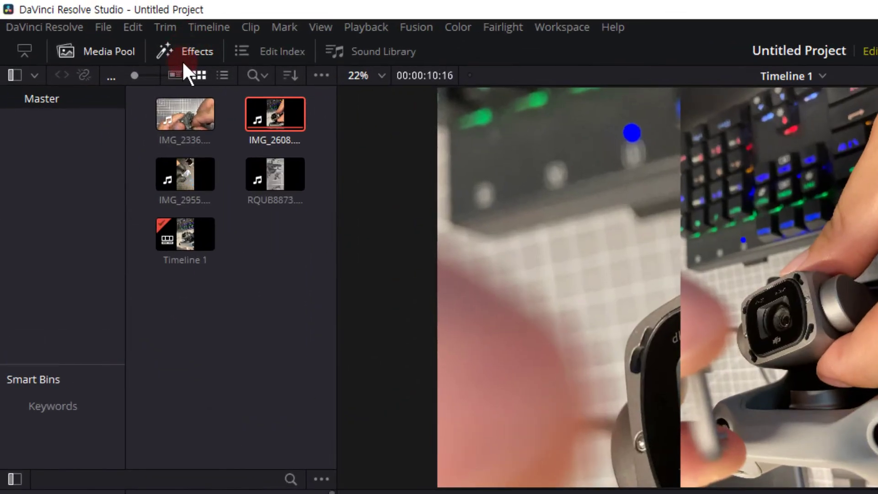
{"action": "left_click", "coordinate": [197, 50]}
{"action": "left_click", "coordinate": [27, 363]}
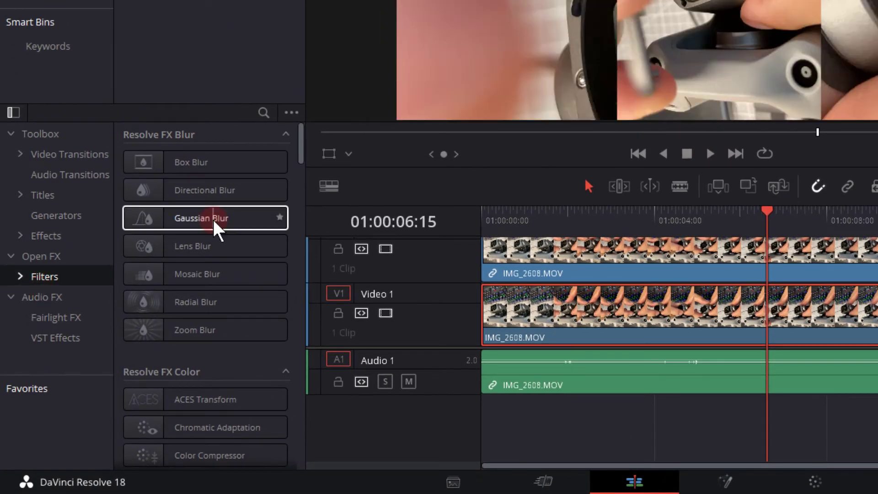
{"action": "mouse_move", "coordinate": [212, 217]}
{"action": "left_mouse_down"}
{"action": "mouse_move", "coordinate": [511, 259]}
{"action": "mouse_move", "coordinate": [643, 324]}
{"action": "left_mouse_up"}
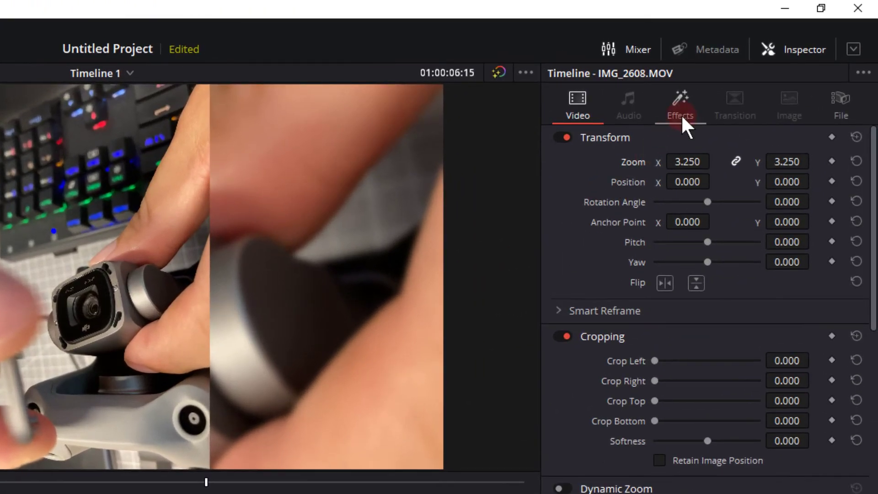
- Raise the Gaussian Blur strength from 0.400 to 0.604 and scrub to preview the composite
{"action": "left_click", "coordinate": [681, 114]}
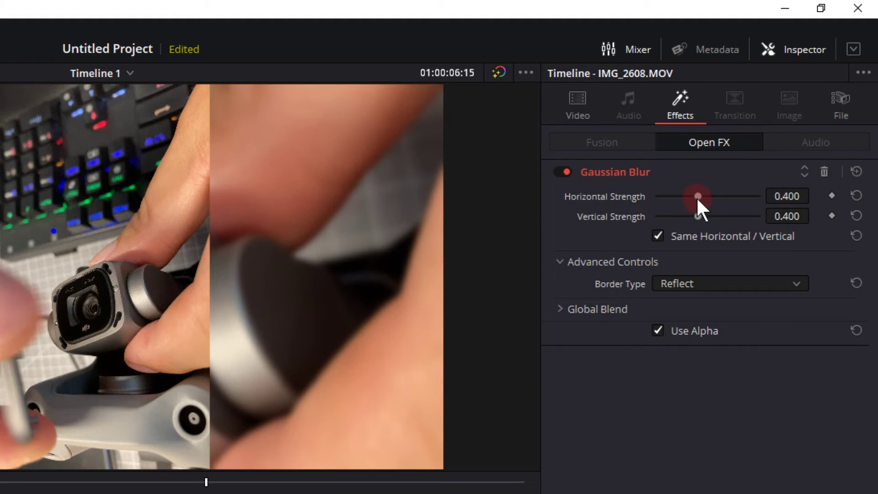
{"action": "left_click_drag", "start_coordinate": [697, 196], "coordinate": [718, 196]}
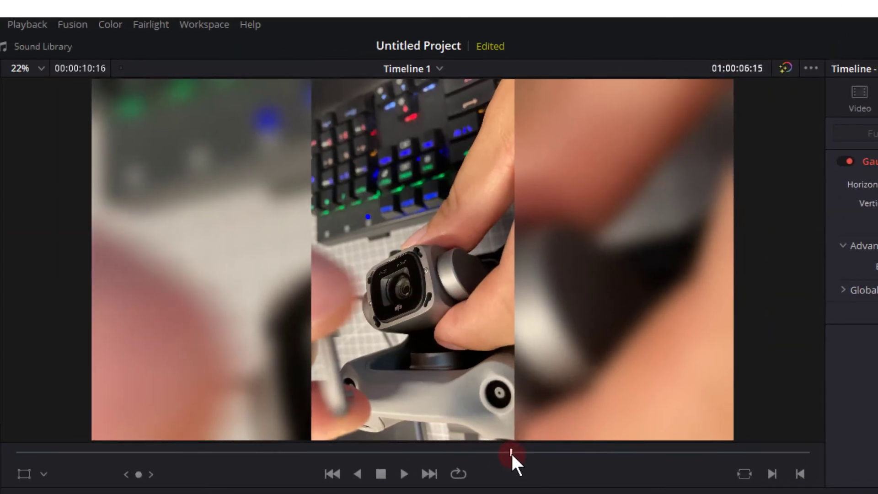
{"action": "mouse_move", "coordinate": [511, 451]}
{"action": "left_mouse_down"}
{"action": "mouse_move", "coordinate": [166, 456]}
{"action": "mouse_move", "coordinate": [633, 453]}
{"action": "mouse_move", "coordinate": [394, 457]}
{"action": "left_mouse_up"}
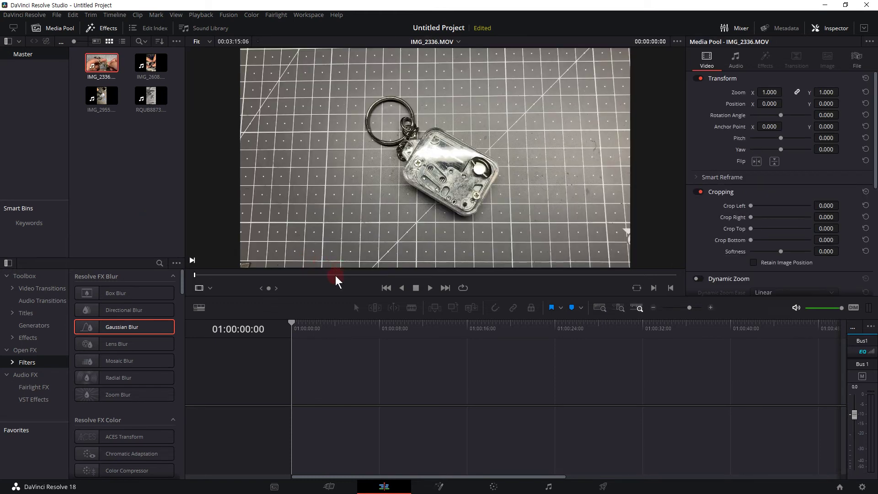
- Scrub IMG_2336 and view its metadata showing 3840 x 2160, 24 fps footage
{"action": "left_click_drag", "start_coordinate": [335, 274], "coordinate": [507, 275]}
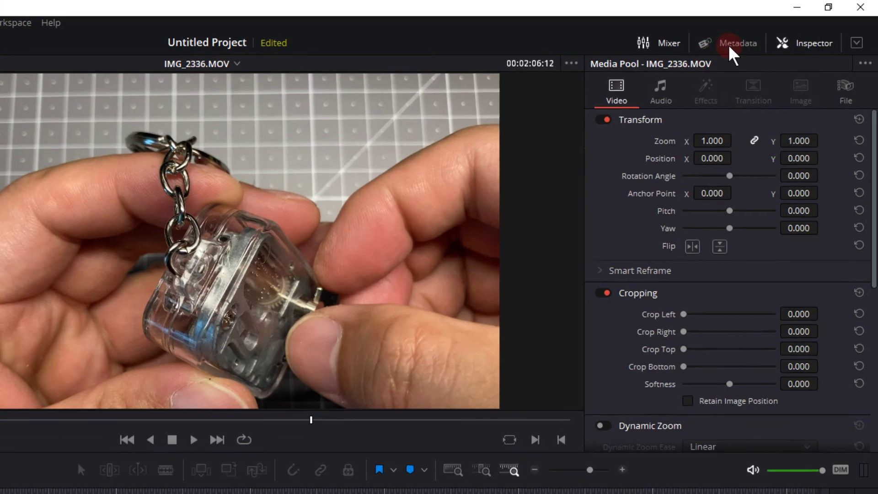
{"action": "left_click", "coordinate": [781, 28]}
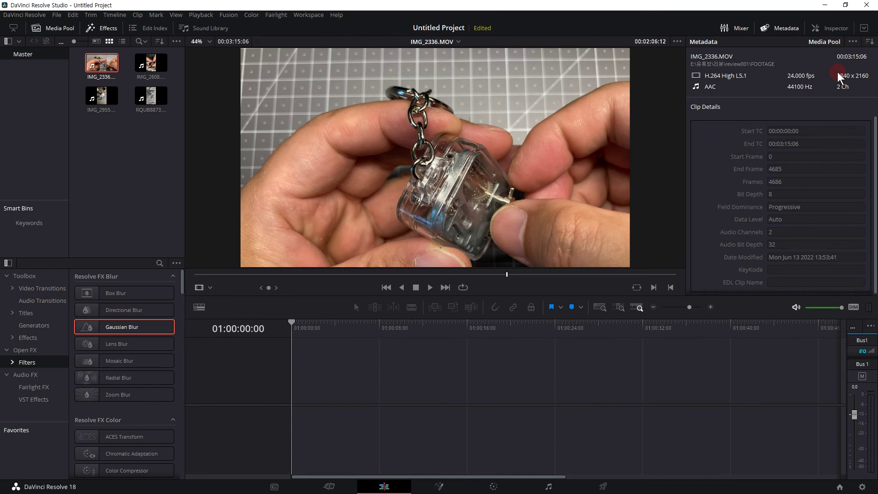
- Create a new timeline, not using project settings, with custom 2160 x 3840 resolution and mismatched footage set to scale full frame with crop
{"action": "key", "text": "ctrl+n"}
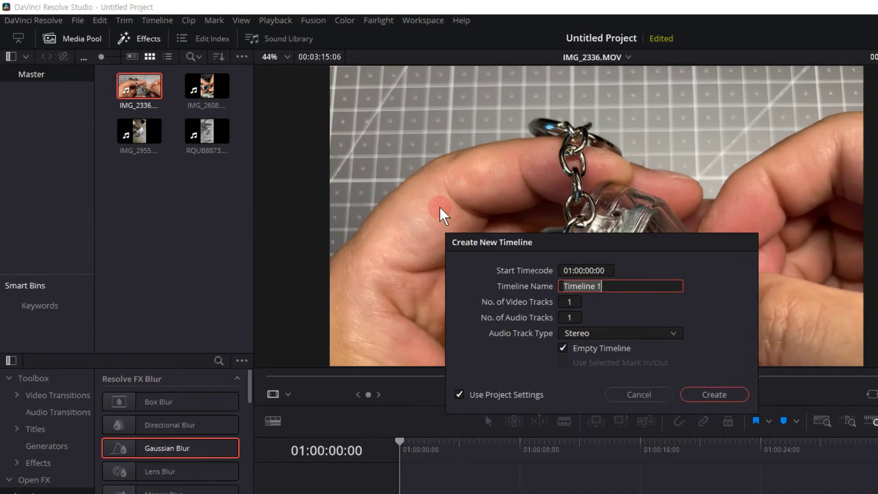
{"action": "left_click", "coordinate": [474, 407]}
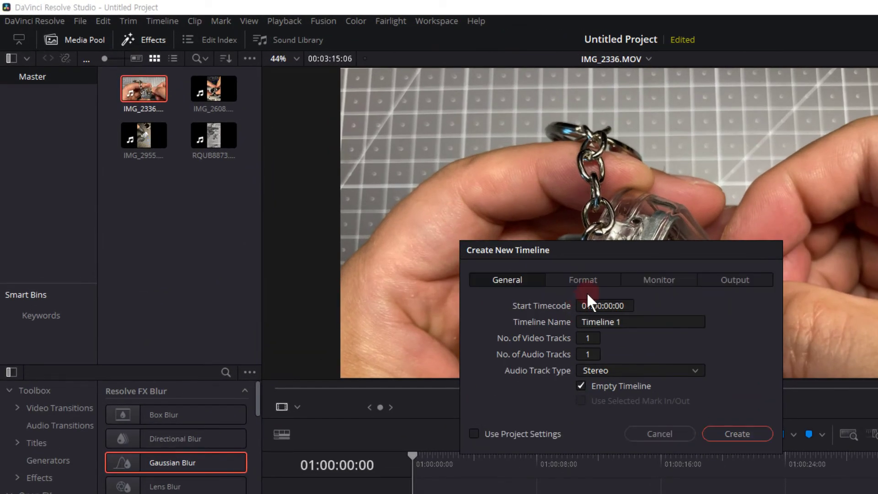
{"action": "left_click", "coordinate": [582, 279]}
{"action": "left_click", "coordinate": [681, 305]}
{"action": "left_click", "coordinate": [684, 324]}
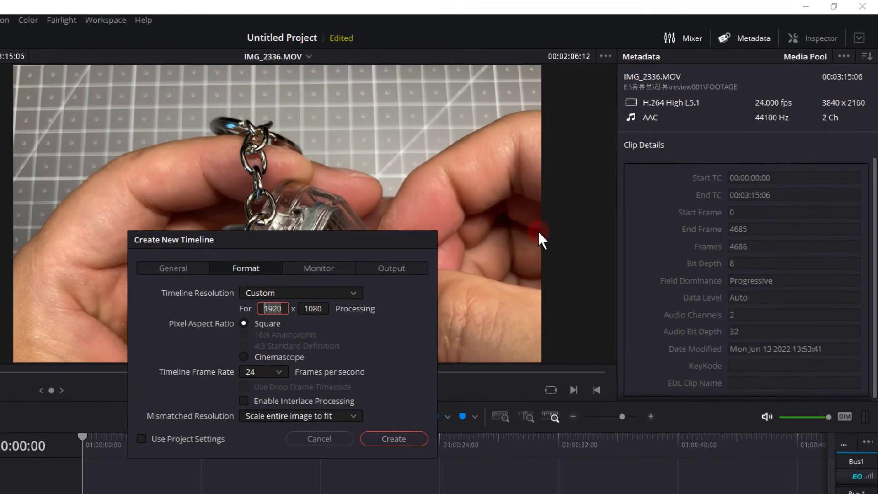
{"action": "key", "text": "BackSpace"}
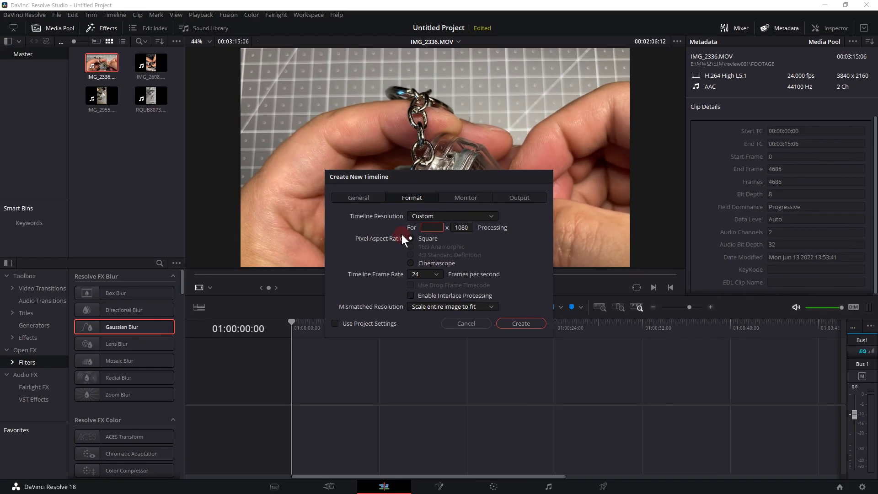
{"action": "type", "text": "2160"}
{"action": "key", "text": "Tab"}
{"action": "type", "text": "38"}
{"action": "type", "text": "40"}
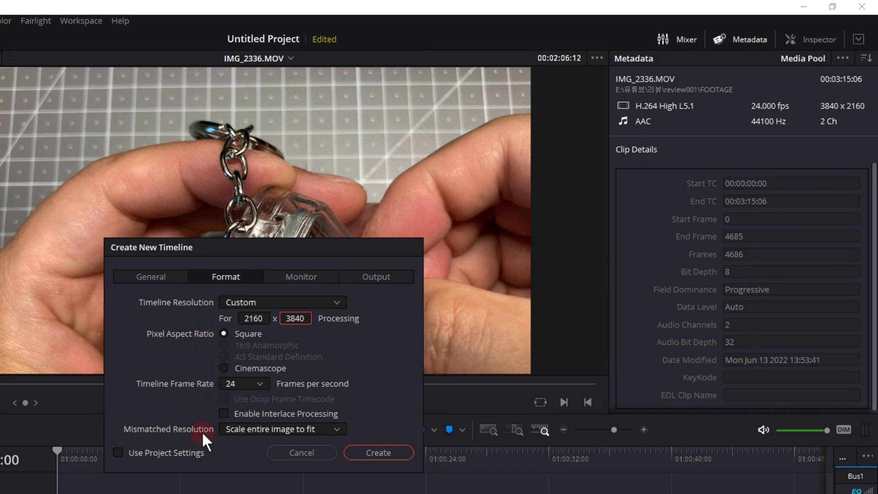
{"action": "left_click", "coordinate": [327, 428]}
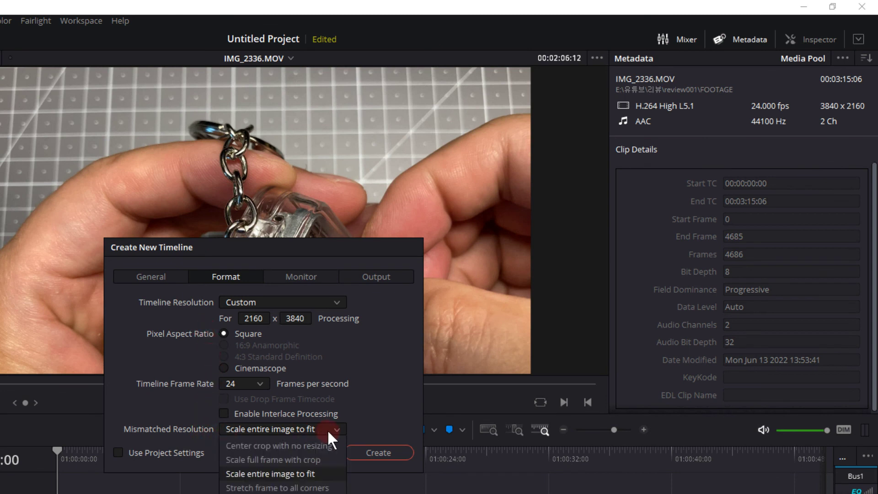
{"action": "left_click", "coordinate": [315, 459]}
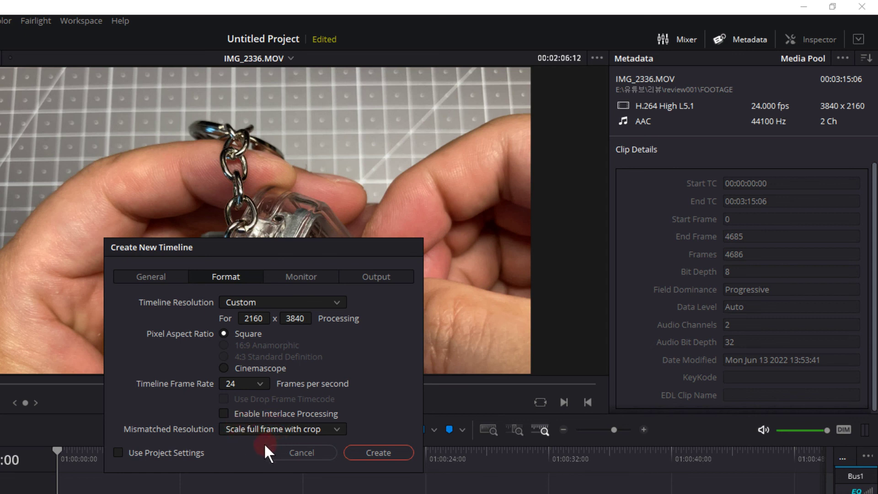
{"action": "left_click", "coordinate": [378, 452]}
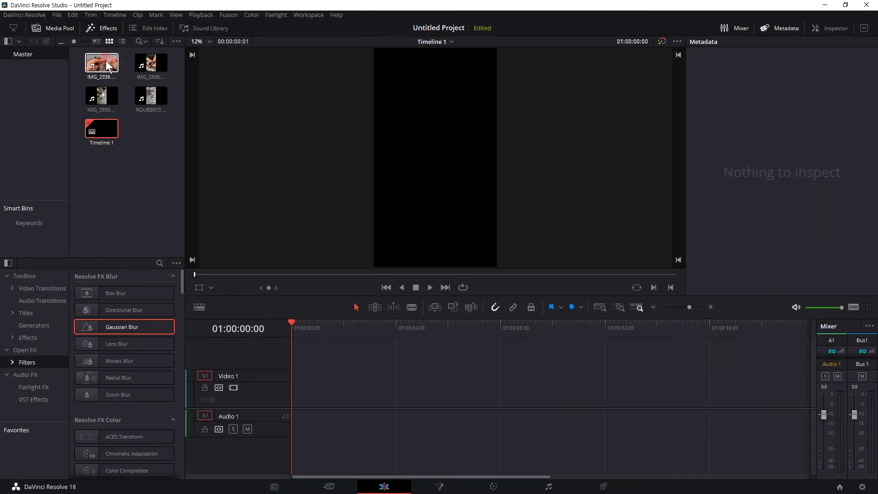
- Drop IMG_2336.MOV from the Media Pool onto Video 1 of Timeline 1
{"action": "mouse_move", "coordinate": [102, 61]}
{"action": "left_mouse_down"}
{"action": "mouse_move", "coordinate": [404, 391]}
{"action": "mouse_move", "coordinate": [292, 392]}
{"action": "left_mouse_up"}
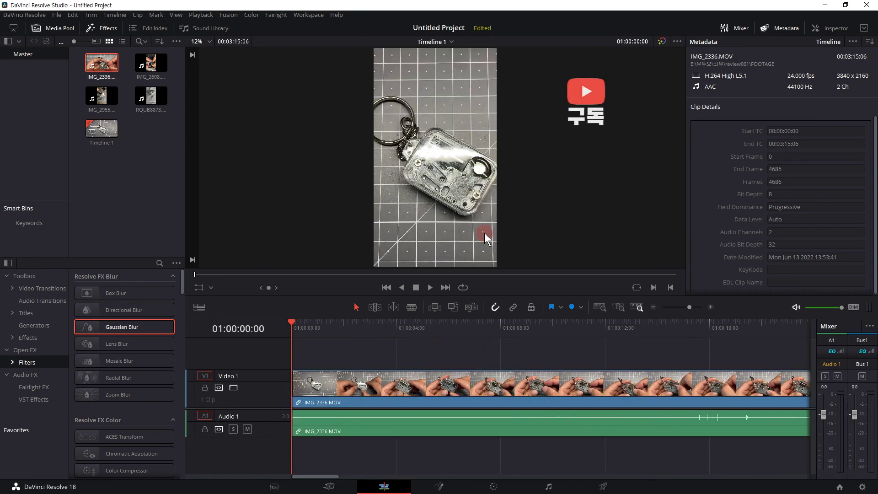